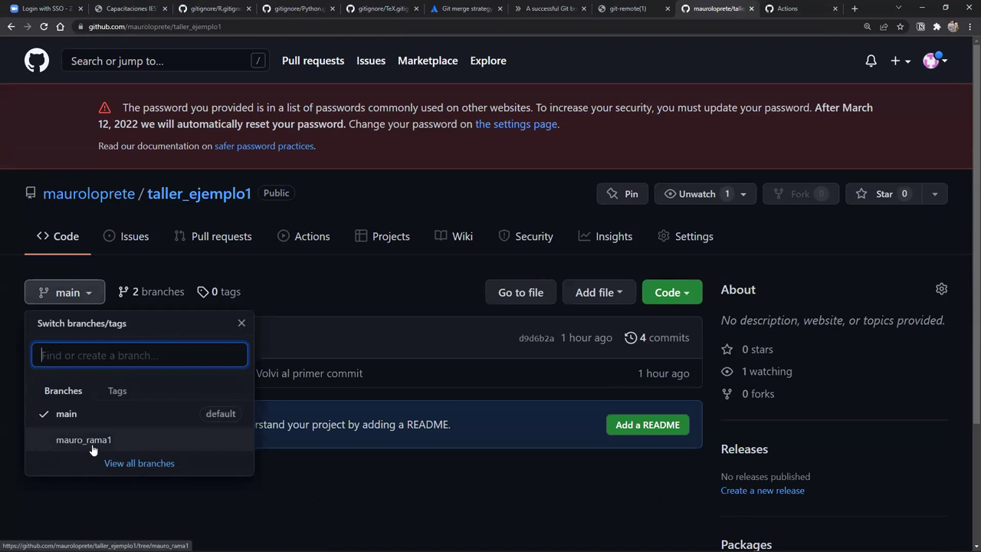
Switch to the taller_ejemplo terminal and list the local Git branches.
mouse_move(516, 537)
mouse_move(445, 540)
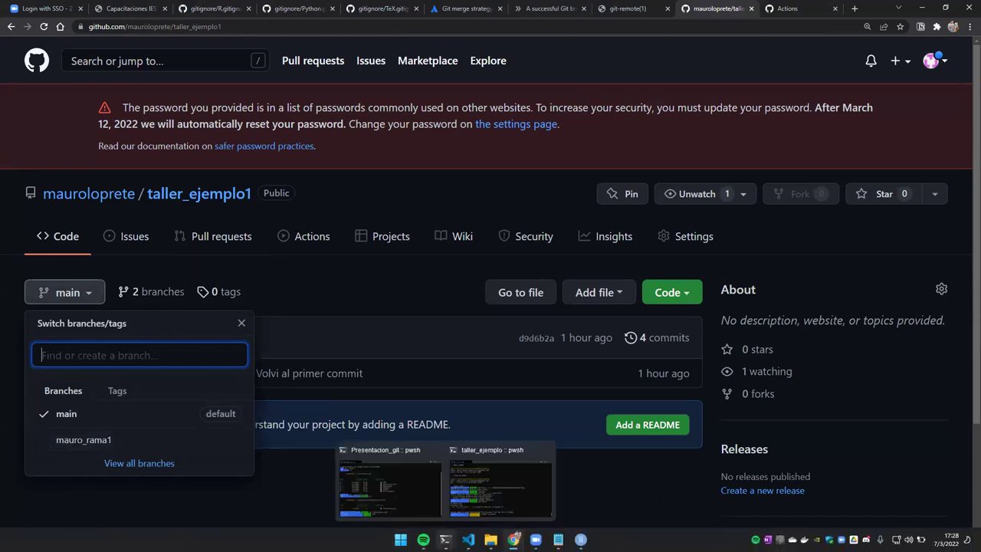
left_click(482, 495)
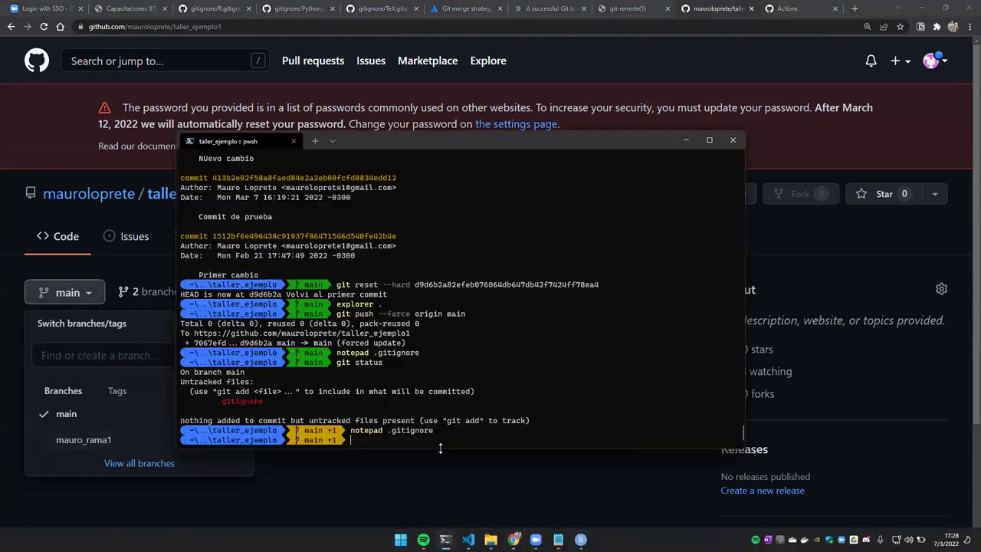
type("git branch")
key("Return")
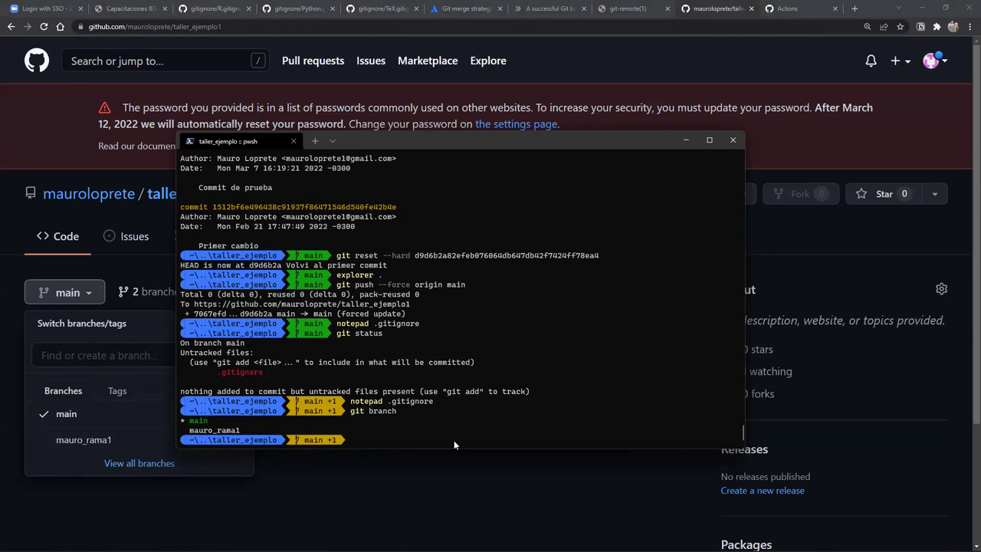
Force-delete the local branch mauro_rama1 with git branch -D.
type("git branch -D mauro_rama1")
key("BackSpace")
key("BackSpace")
key("BackSpace")
key("BackSpace")
type("ama1")
key("Return")
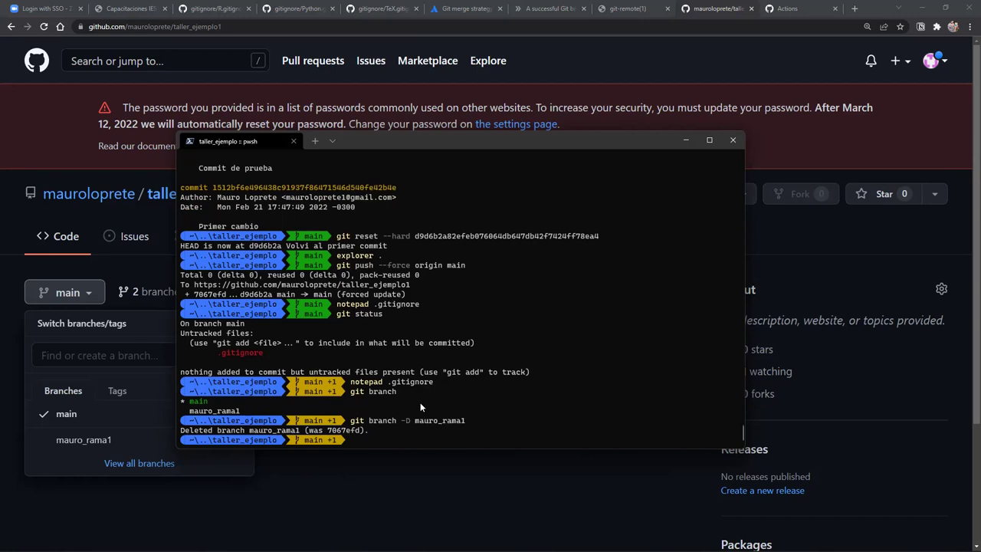
Delete the branch mauro_rama1 from the remote origin with git push --delete.
type("git push ")
type("origin --d")
key("BackSpace")
key("BackSpace")
key("BackSpace")
key("BackSpace")
key("BackSpace")
key("BackSpace")
key("BackSpace")
key("BackSpace")
key("BackSpace")
key("BackSpace")
type("--detele")
key("BackSpace")
key("BackSpace")
key("BackSpace")
type("ete origin mauro_Rama")
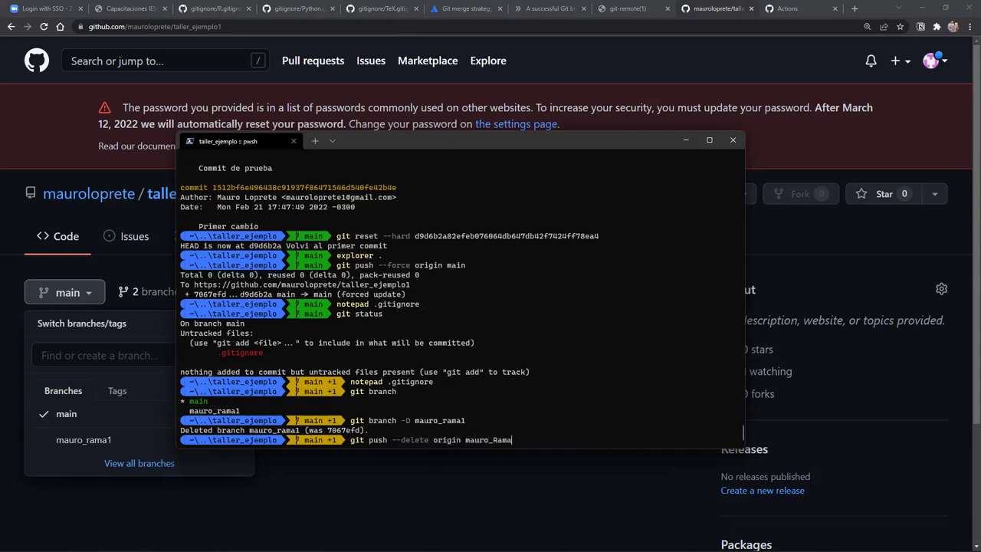
key("BackSpace")
key("BackSpace")
key("BackSpace")
type("rama1")
key("Return")
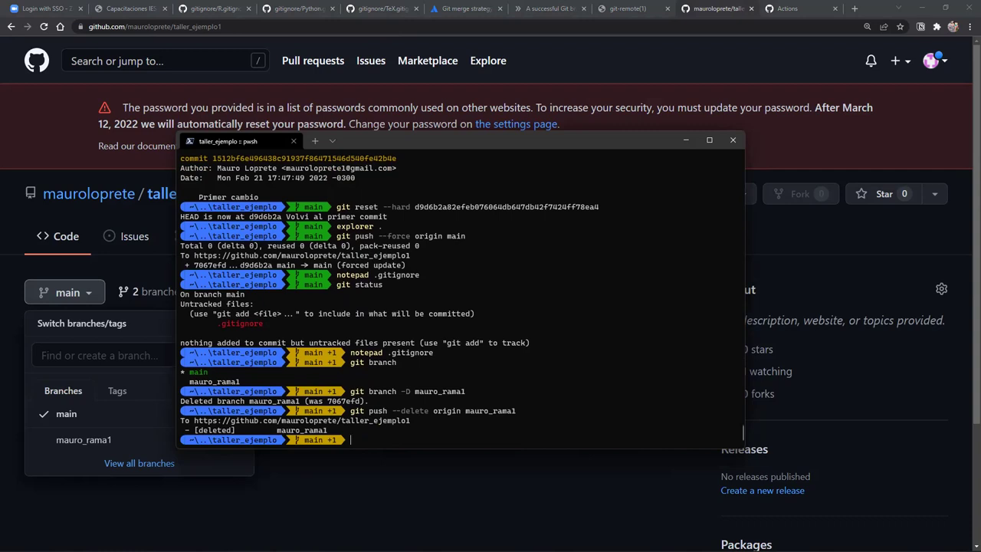
Return to the taller_ejemplo1 repository page in the browser, reload it and check its branch list.
left_click(349, 487)
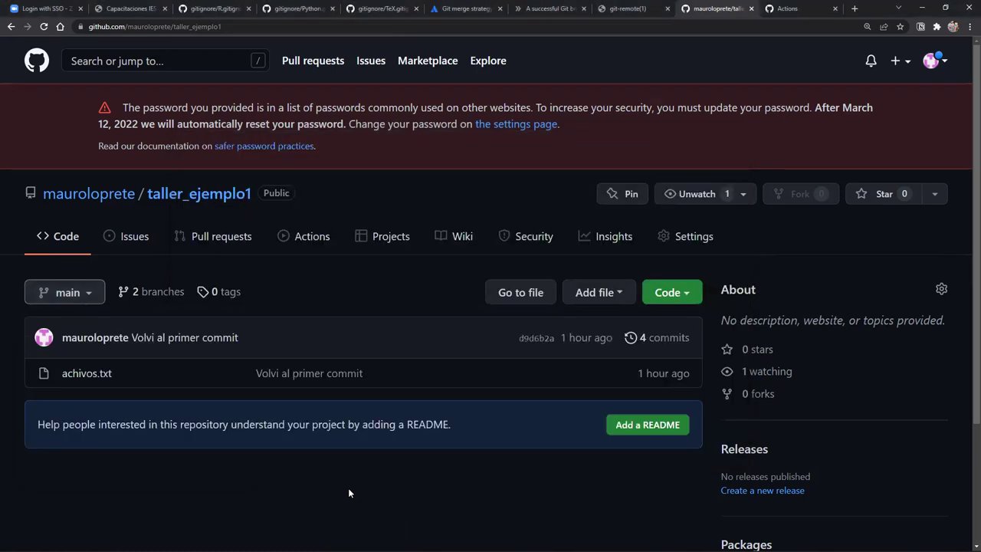
key("F5")
left_click(64, 292)
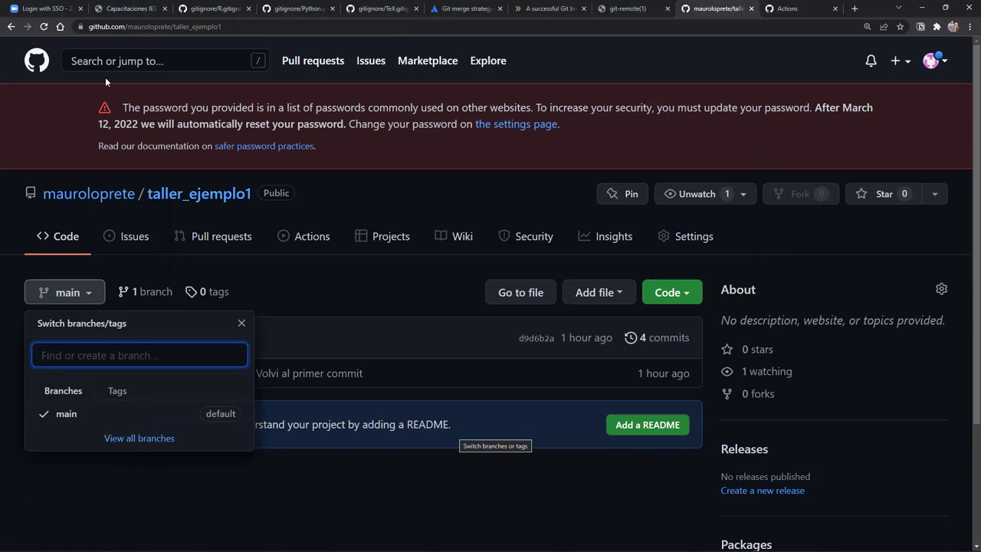
left_click(123, 6)
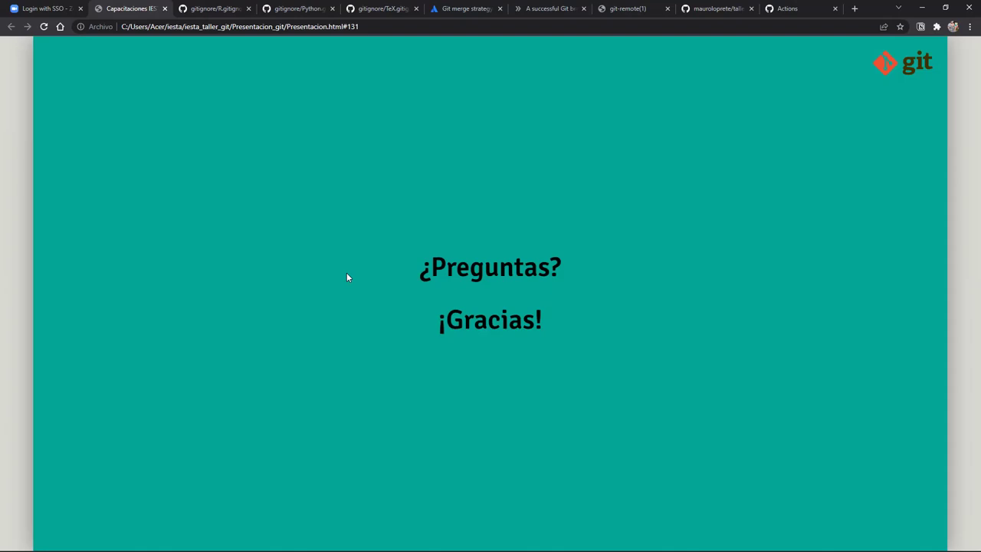
left_click(703, 8)
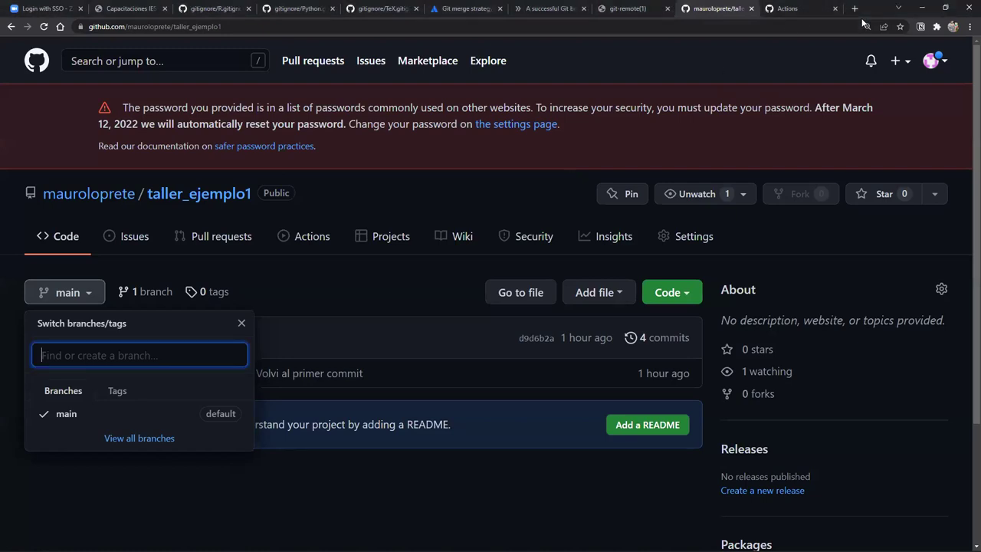
key("super+Down")
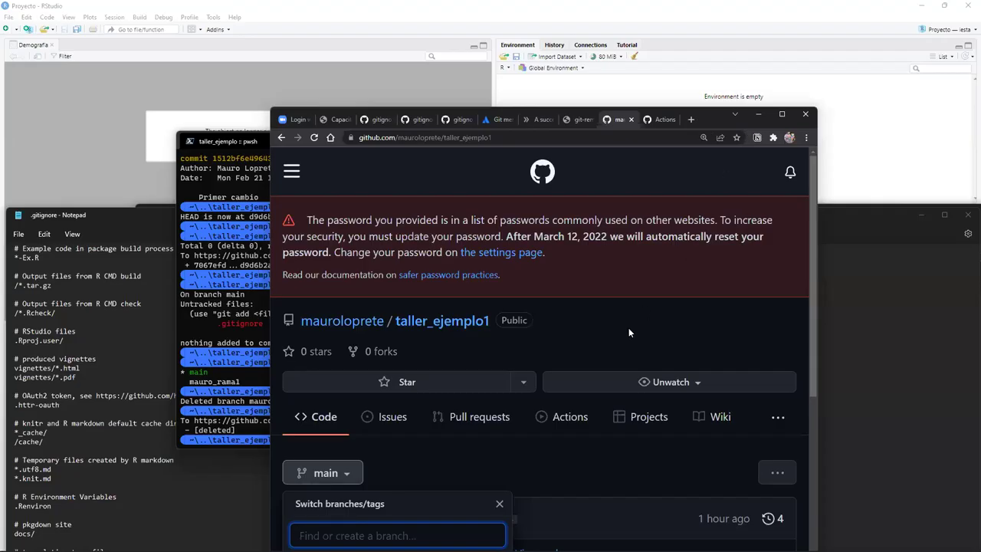
scroll(628, 330, "down", 1)
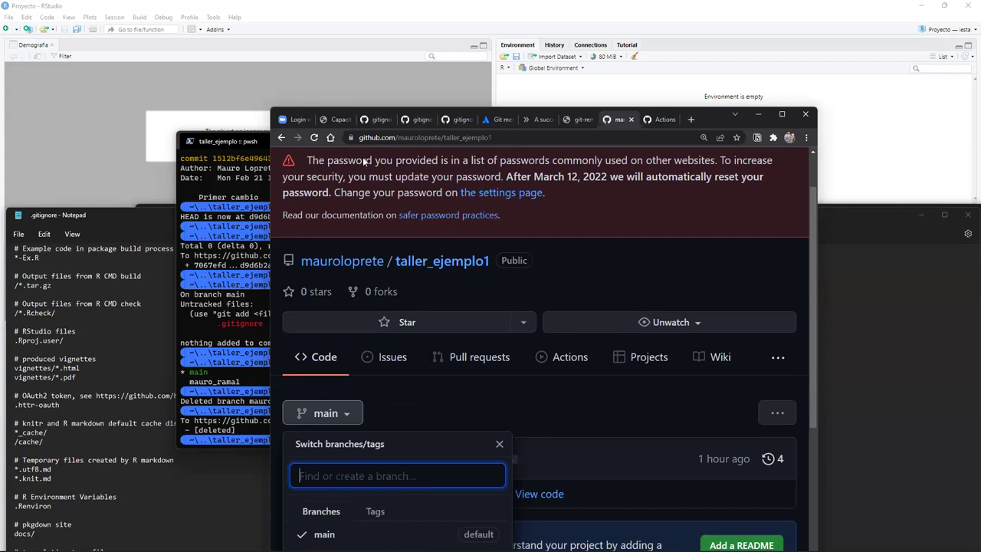
left_click(335, 177)
scroll(310, 296, "up", 1)
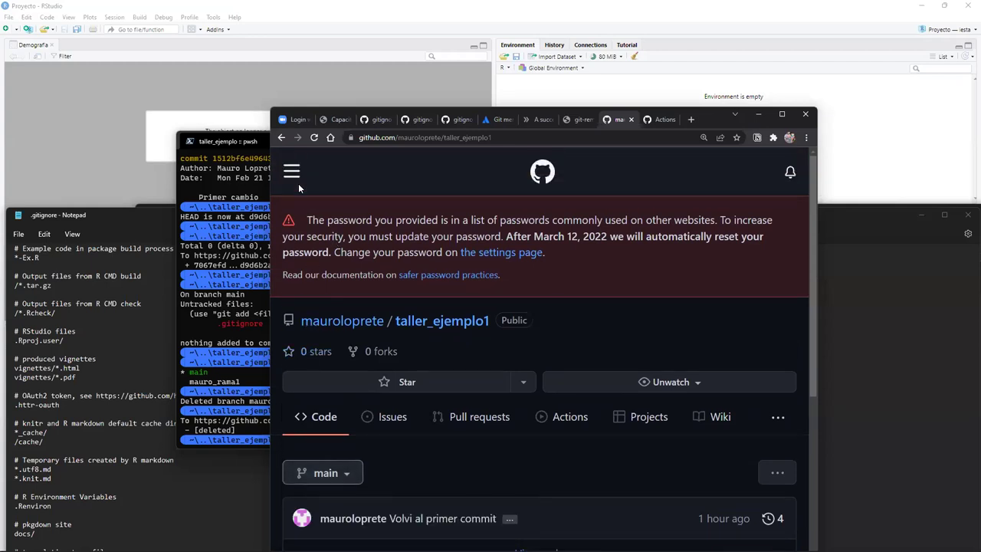
left_click(294, 176)
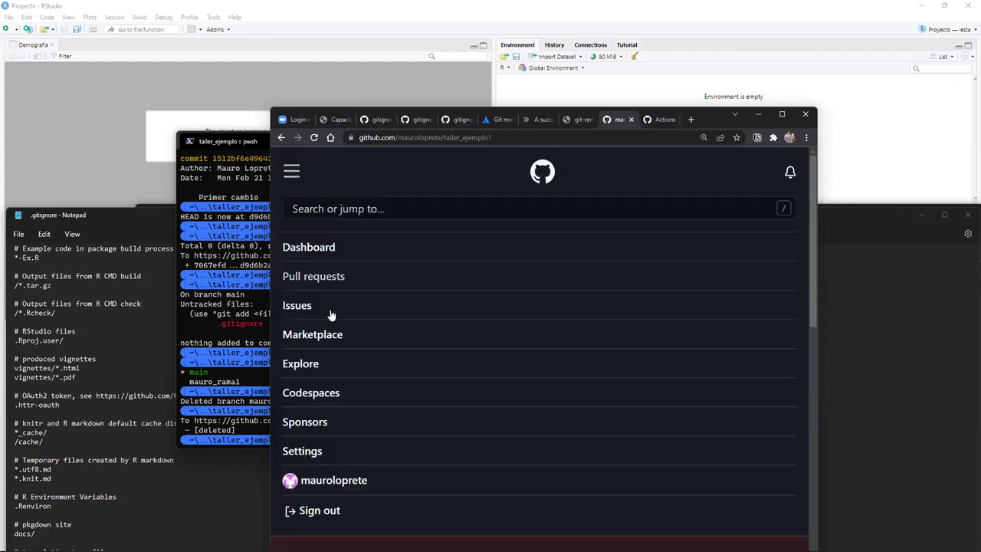
left_click(782, 114)
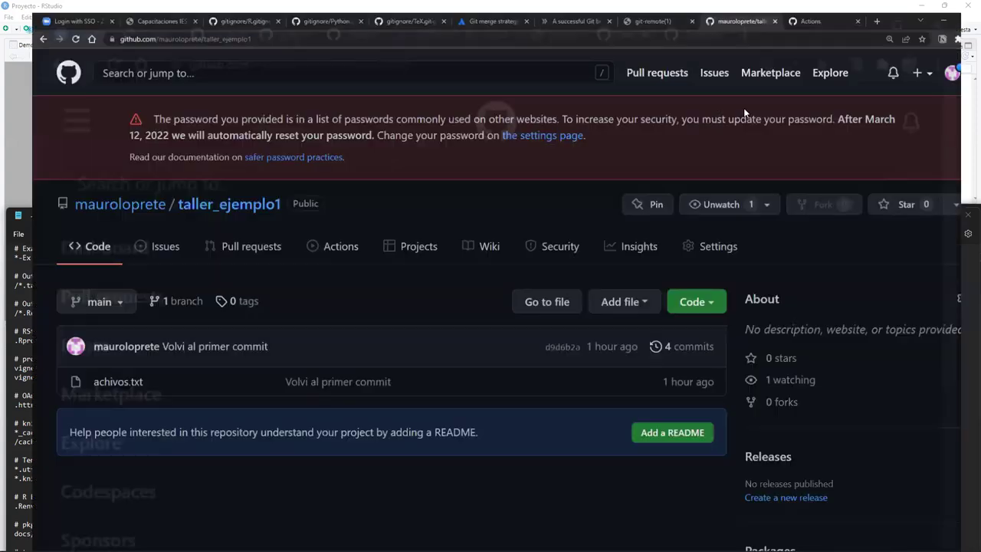
Open the iesta_taller_git repository from the account's list of repositories.
left_click(115, 195)
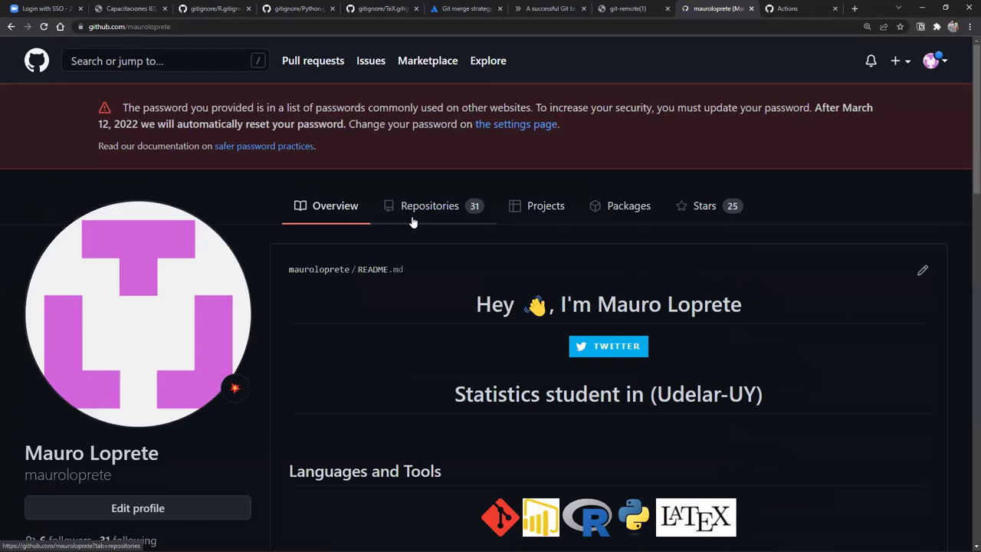
left_click(412, 221)
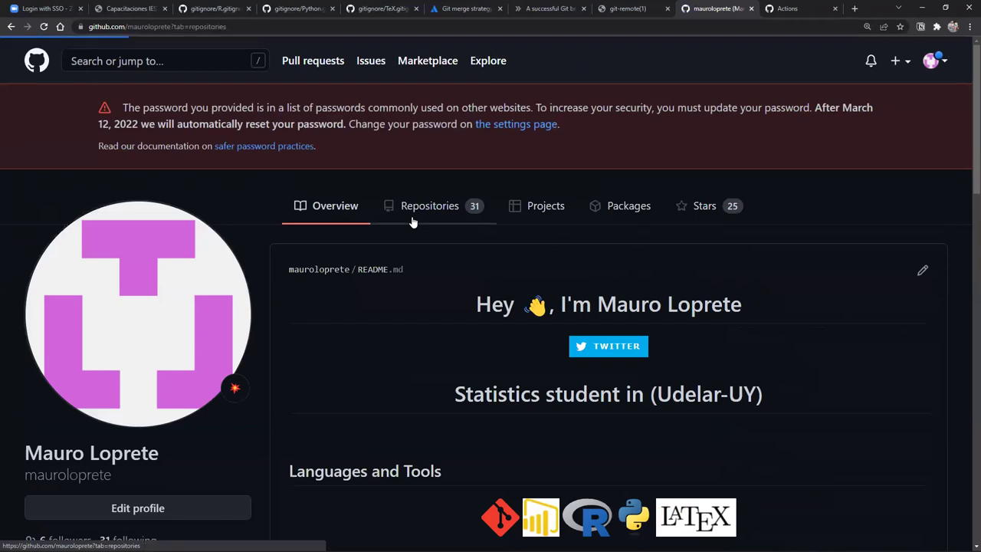
scroll(411, 216, "down", 3)
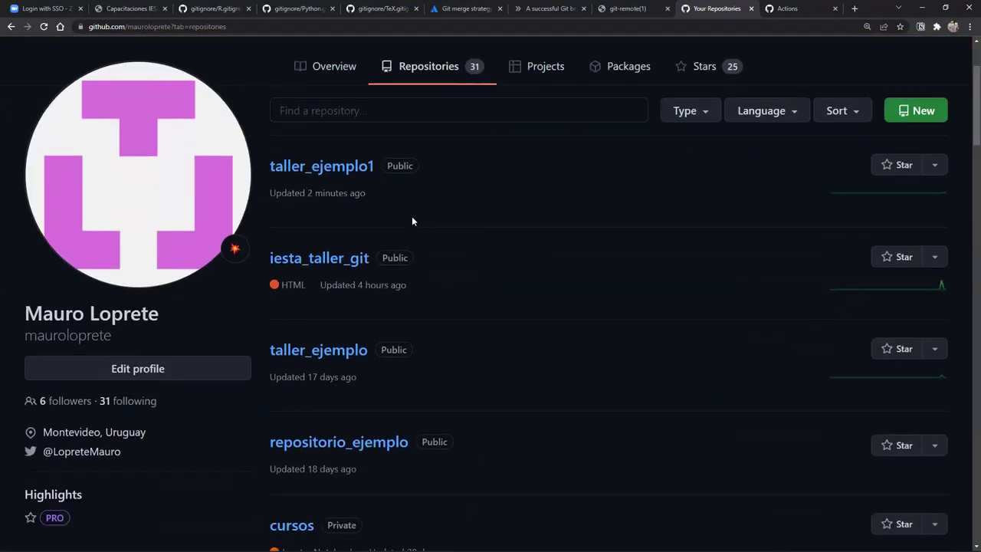
left_click(338, 161)
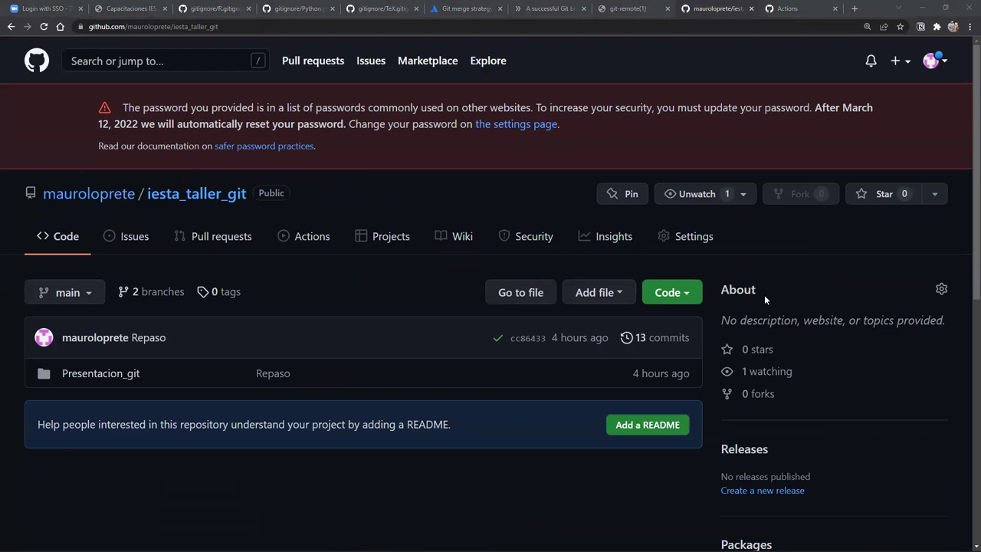
Check the github-pages deployment history and return to the iesta_taller_git main page.
scroll(764, 295, "down", 6)
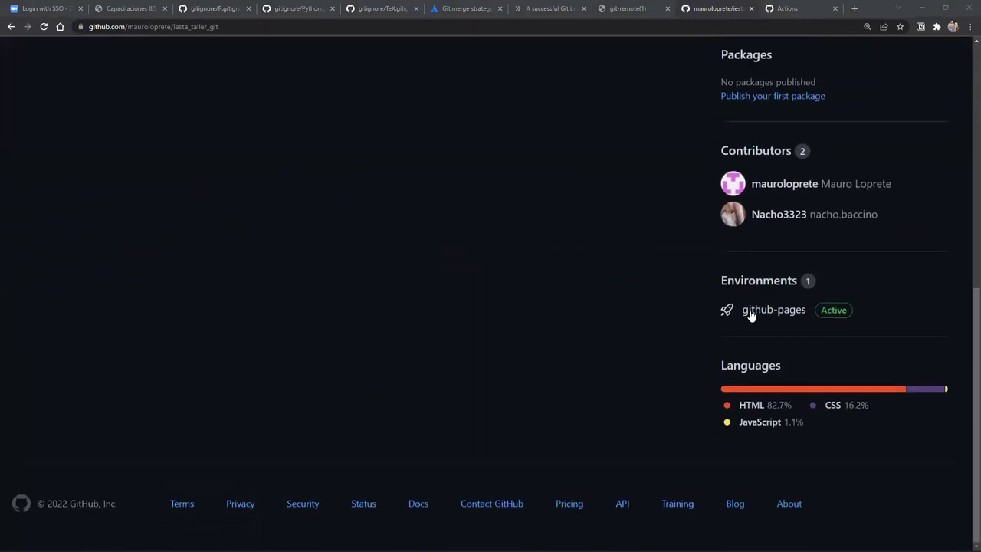
left_click(770, 317)
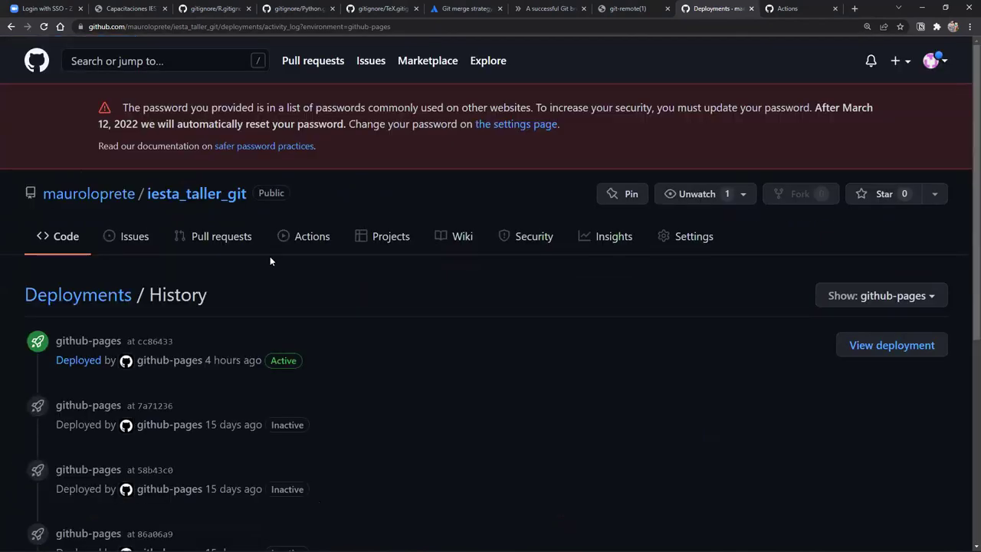
left_click(198, 198)
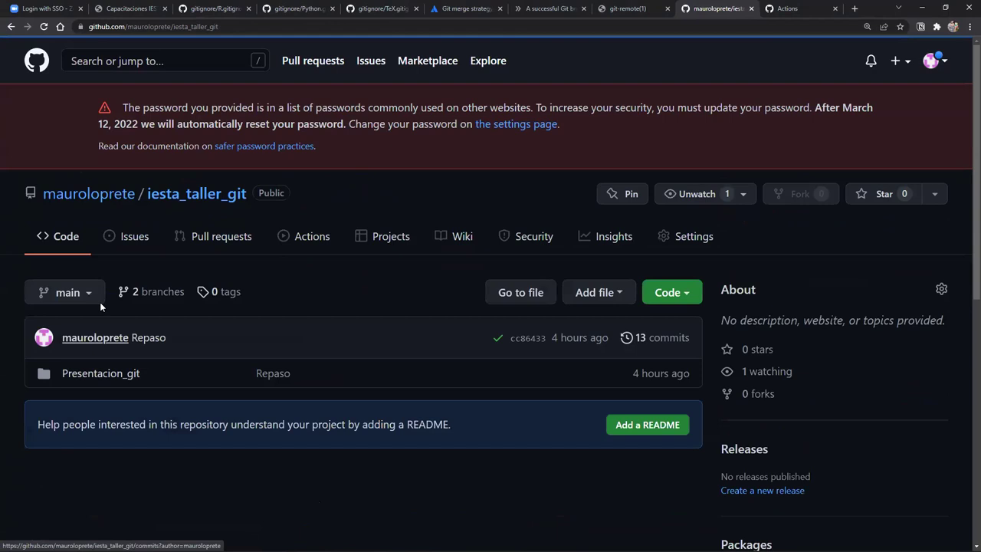
left_click(96, 302)
left_click(95, 302)
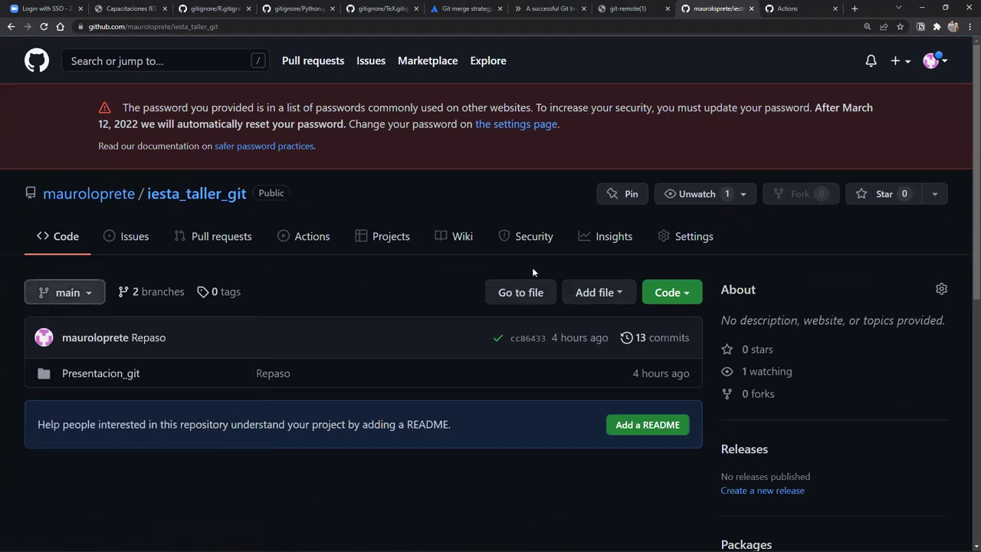
Open the live site of the active github-pages deployment of iesta_taller_git.
scroll(851, 306, "down", 4)
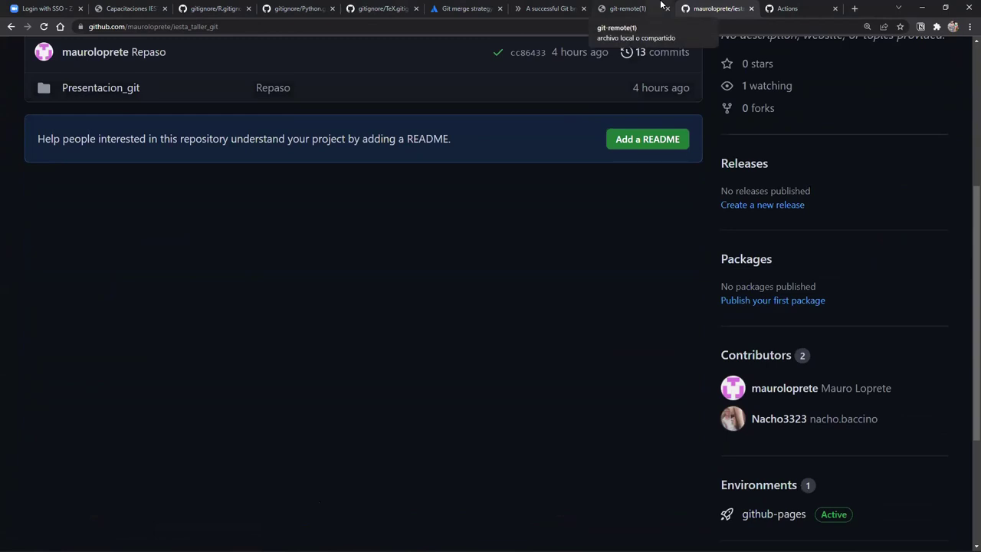
scroll(552, 192, "up", 1)
scroll(552, 193, "down", 3)
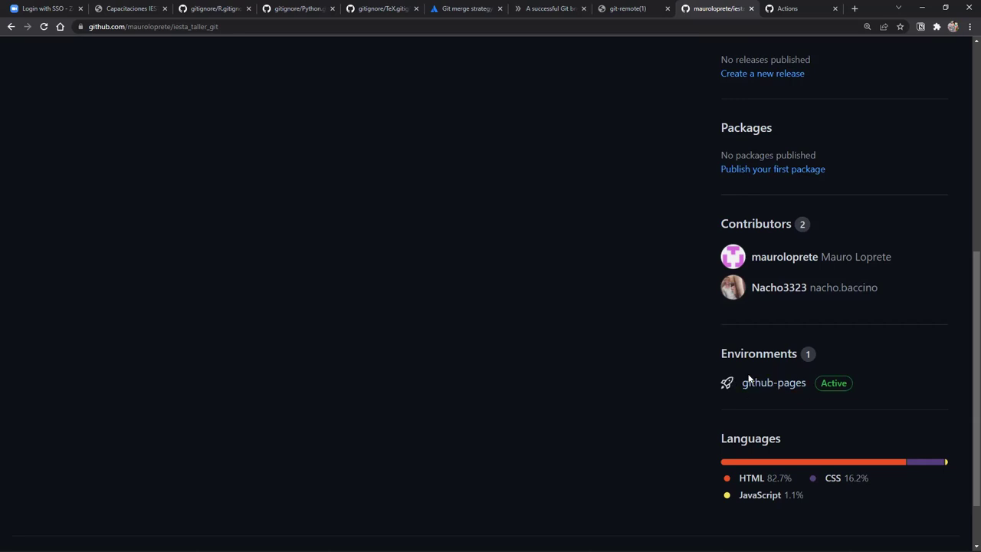
left_click(746, 385)
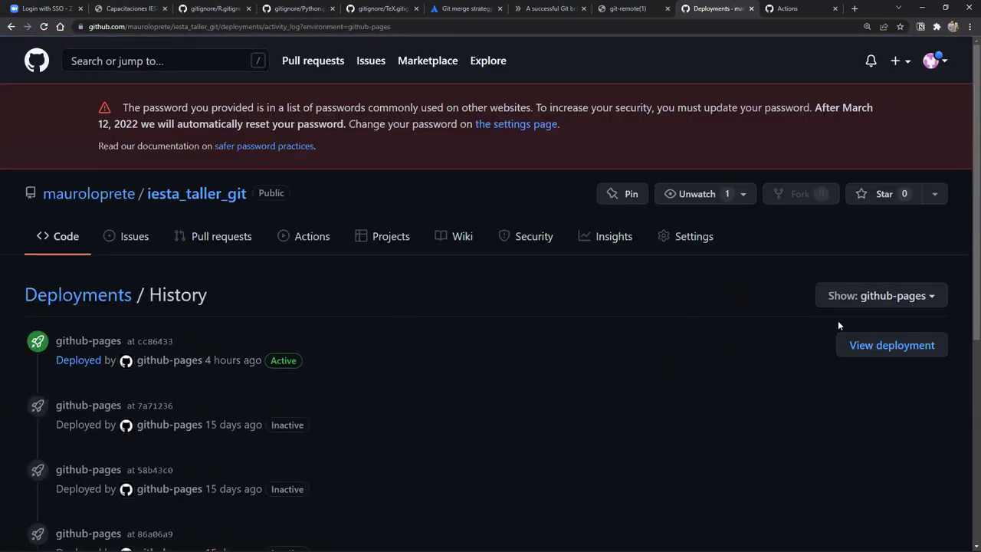
left_click(866, 346)
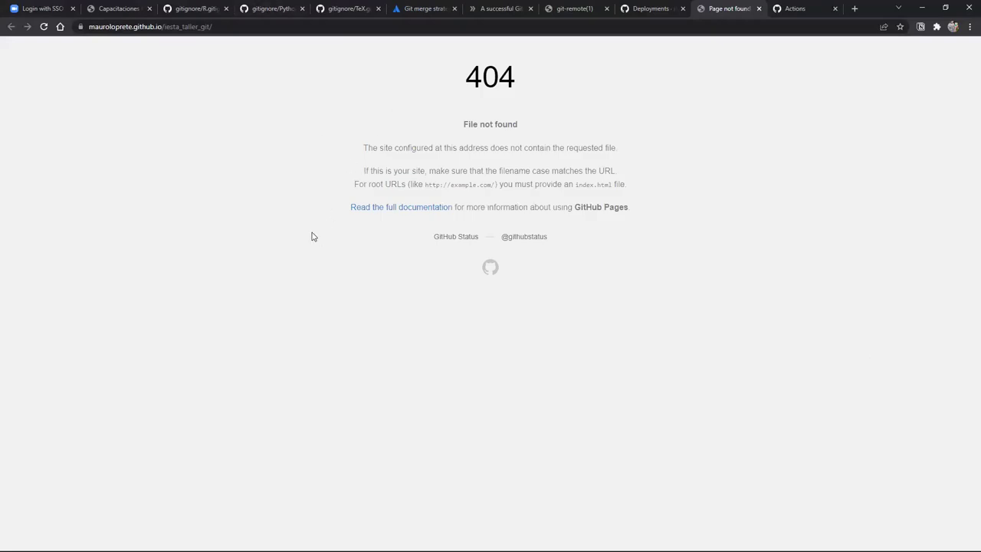
Load the published slides at iesta_taller_git/Presentacion_git/Presentacion.html on the GitHub Pages site.
left_click(292, 22)
left_click(292, 21)
type("prese")
key("Down")
key("Down")
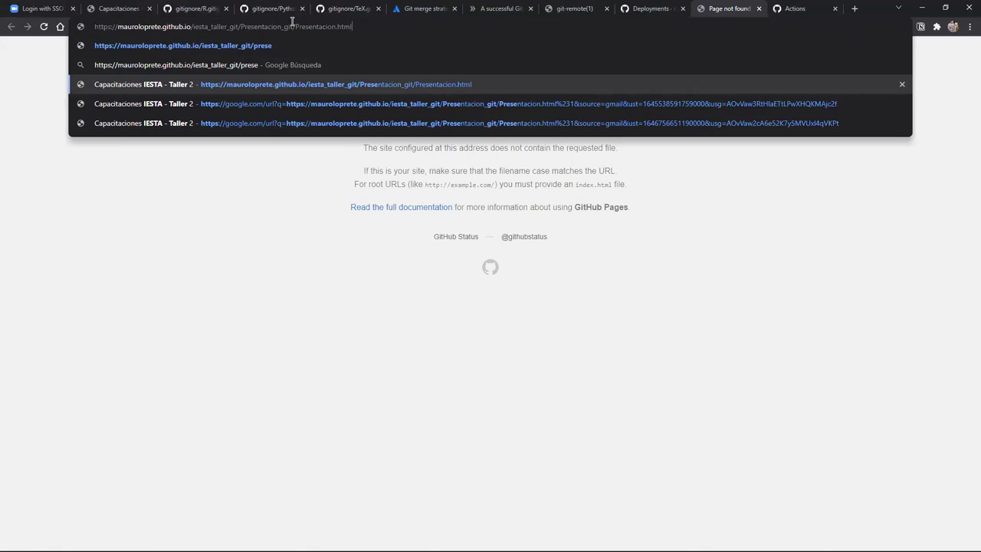
left_click(464, 86)
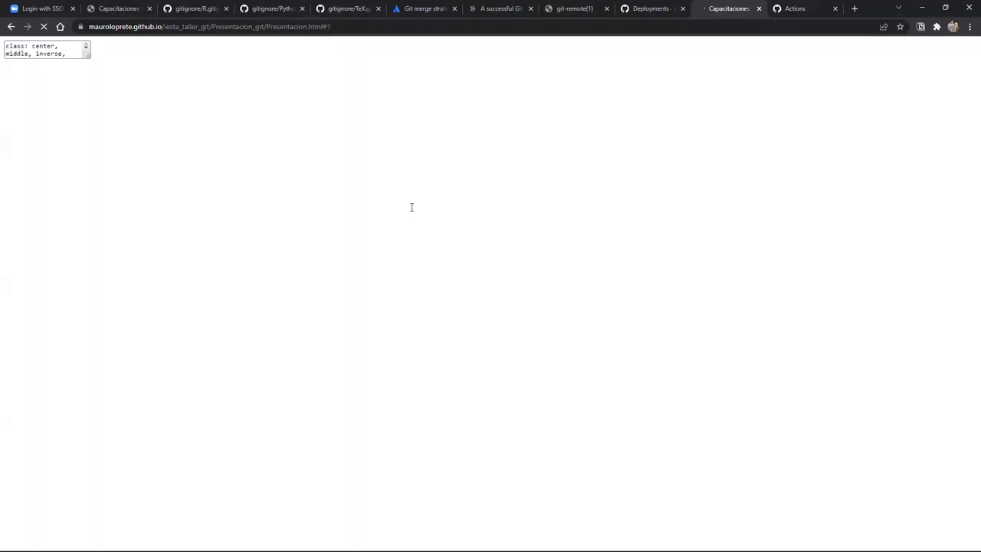